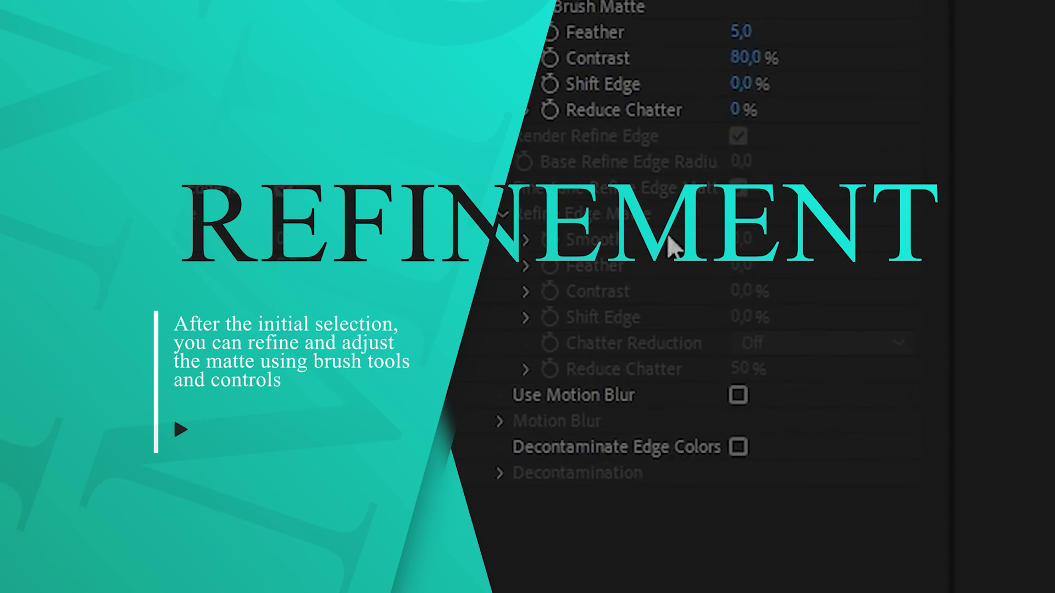
# Step: Raise the matte Feather from 5.0 to 6.7 in the intro preview
pyautogui.moveTo(748, 30); pyautogui.dragTo(760, 106)
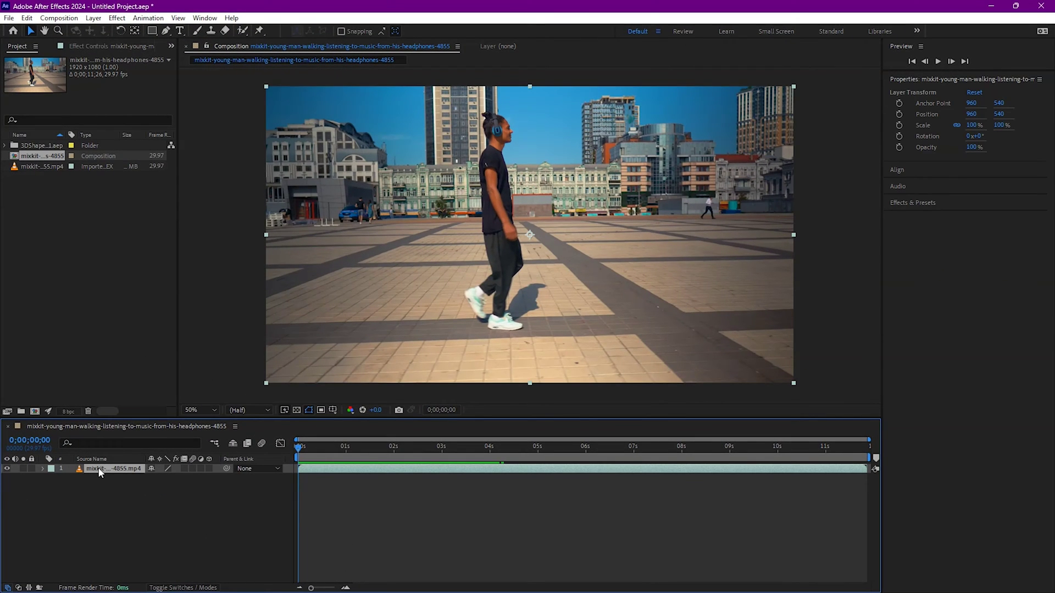
# Step: Duplicate the walking-man footage layer and select the lower copy
pyautogui.hotkey('ctrl', 'd')
pyautogui.click(144, 522)
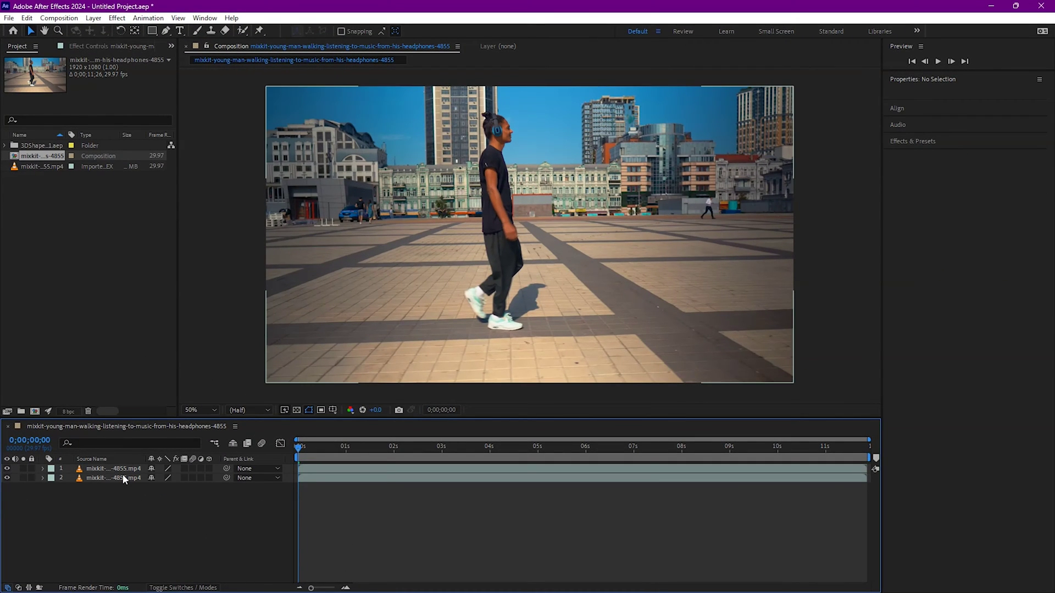
pyautogui.click(83, 478)
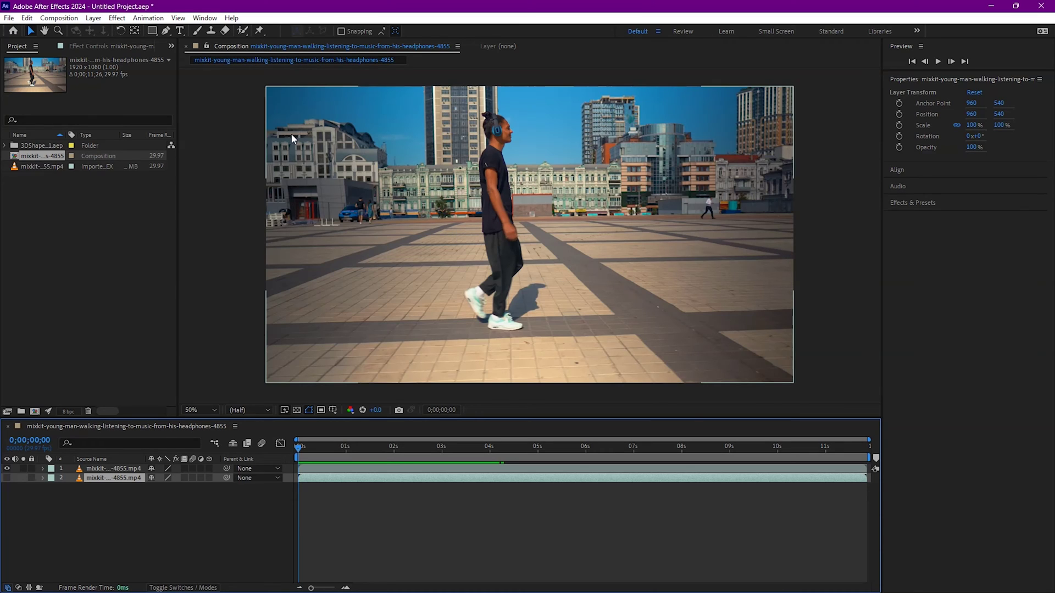
# Step: Open the top footage layer in its own viewer and paint Roto Brush strokes over the man
pyautogui.click(242, 32)
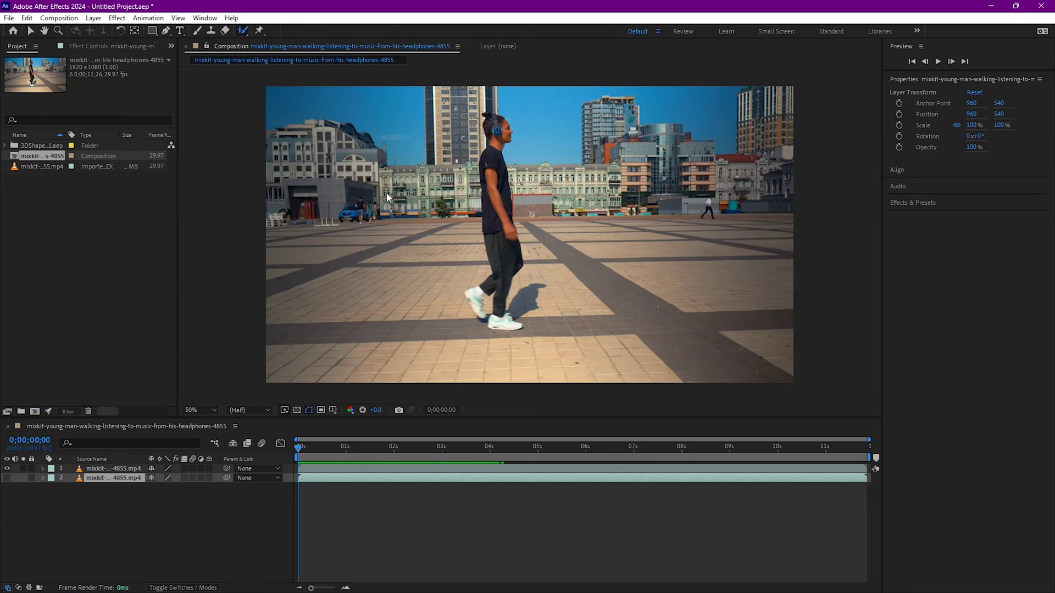
pyautogui.doubleClick(475, 191)
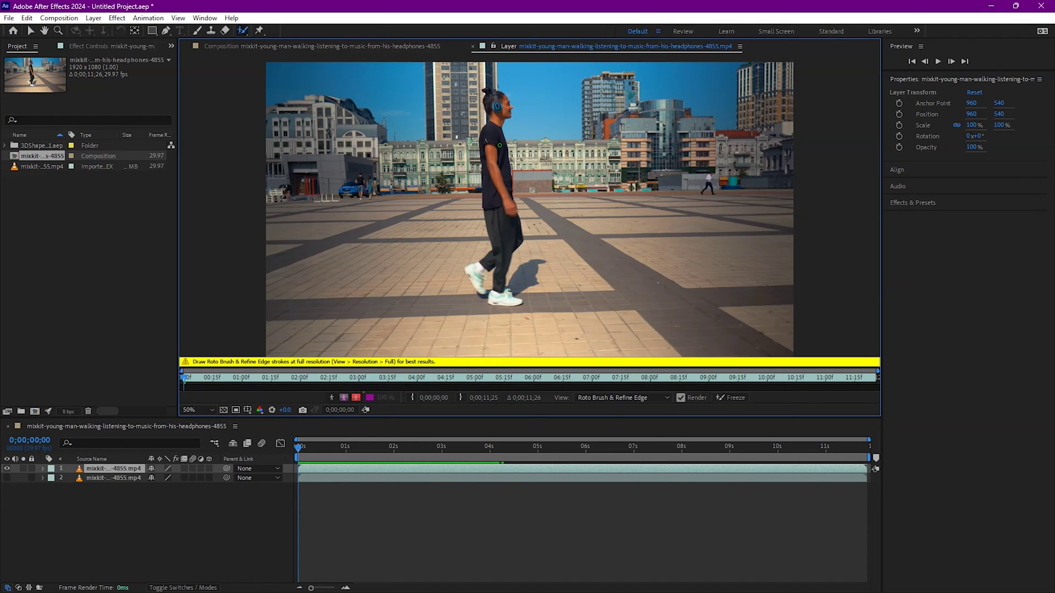
pyautogui.moveTo(501, 267); pyautogui.dragTo(517, 243)
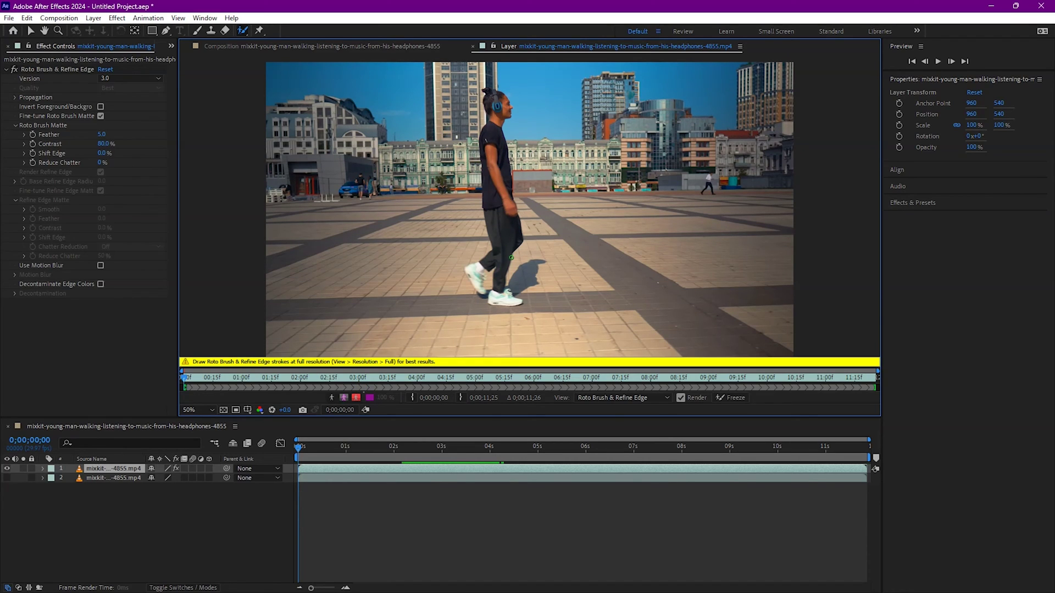
pyautogui.press('e')
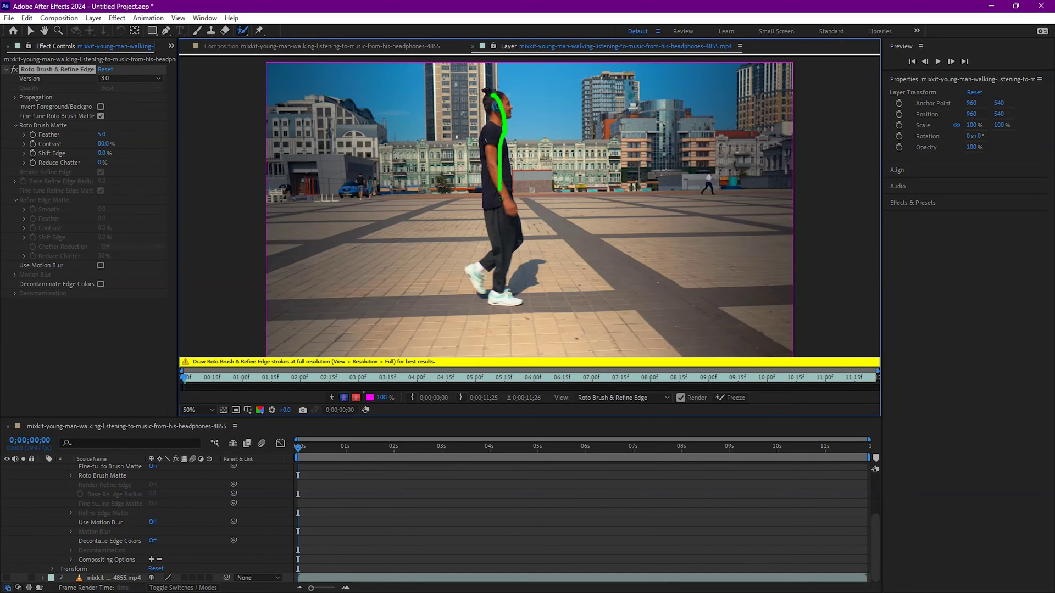
pyautogui.moveTo(501, 199); pyautogui.dragTo(501, 200)
# Step: Set the Roto Brush version back to 3.0
pyautogui.click(124, 81)
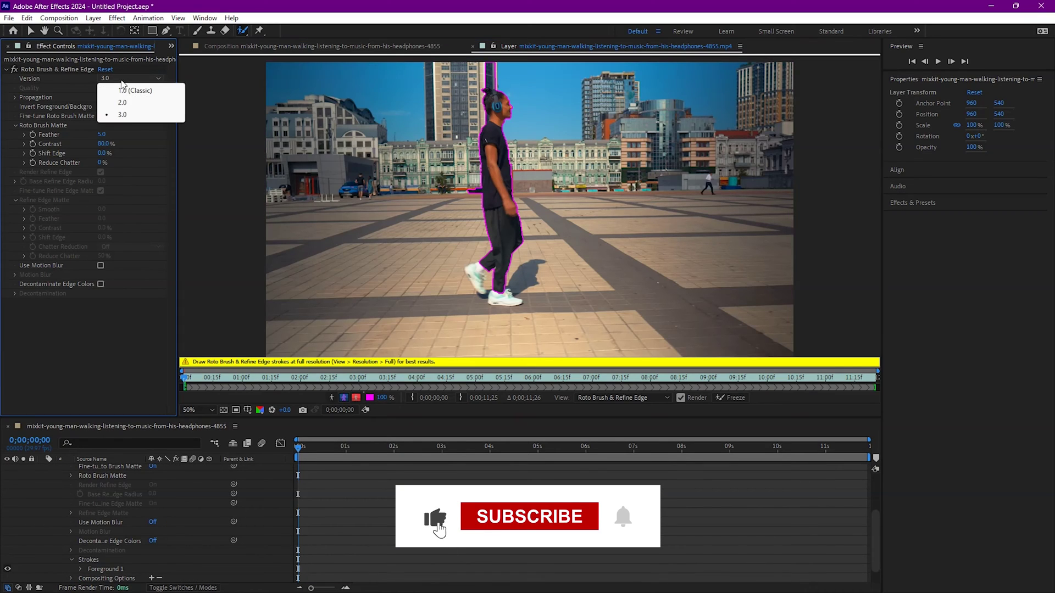
pyautogui.click(122, 102)
pyautogui.click(118, 80)
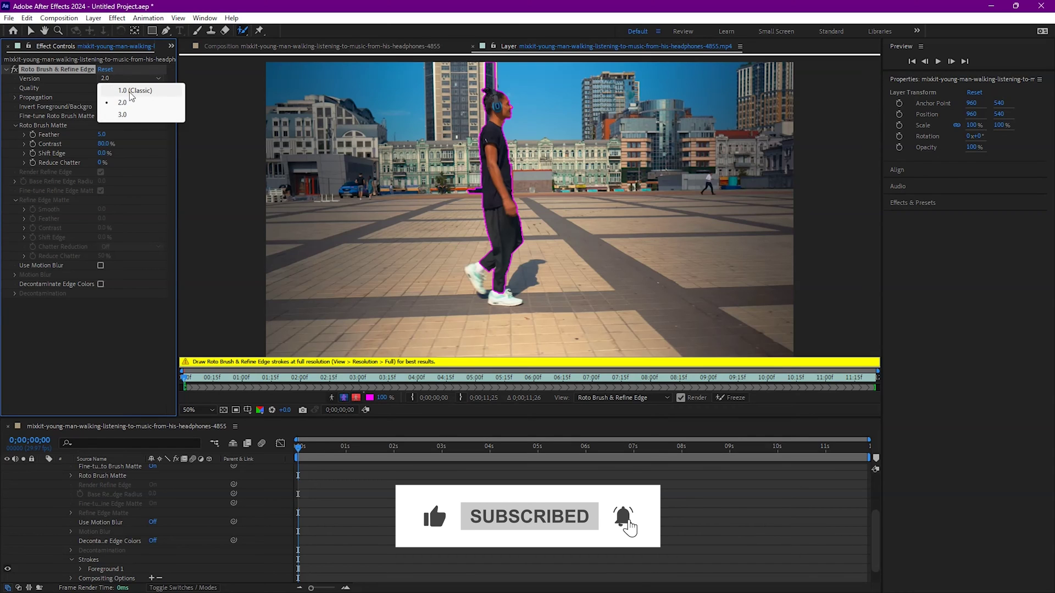
pyautogui.click(132, 92)
pyautogui.click(118, 79)
pyautogui.click(122, 114)
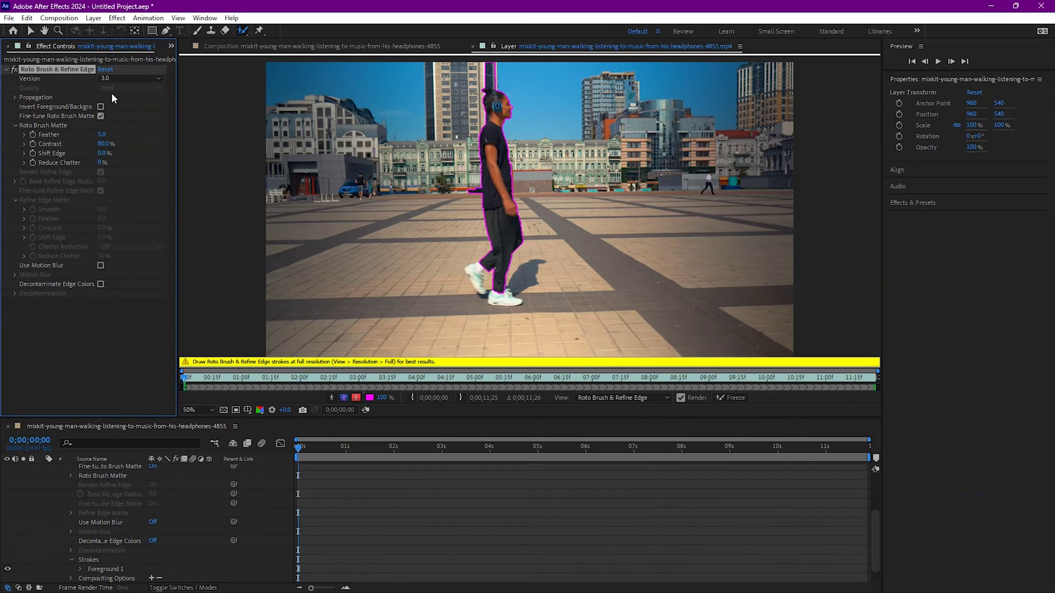
# Step: Add the raised shoe with foreground strokes and remove the gap between the legs with background strokes
pyautogui.scroll(4, 503, 258)
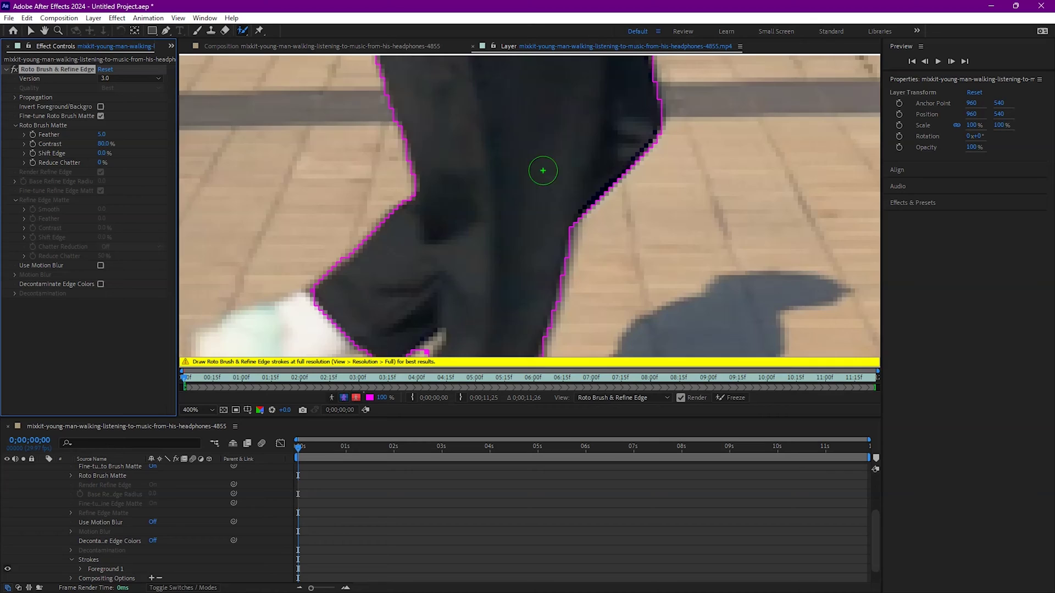
pyautogui.scroll(-2, 540, 169)
pyautogui.scroll(1, 516, 216)
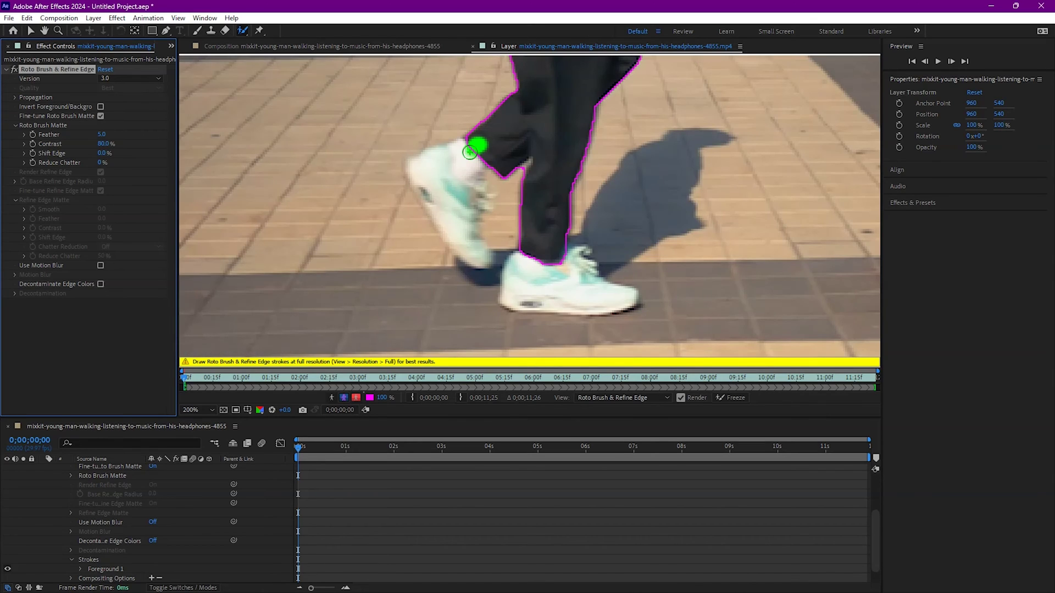
pyautogui.moveTo(472, 251); pyautogui.dragTo(473, 254)
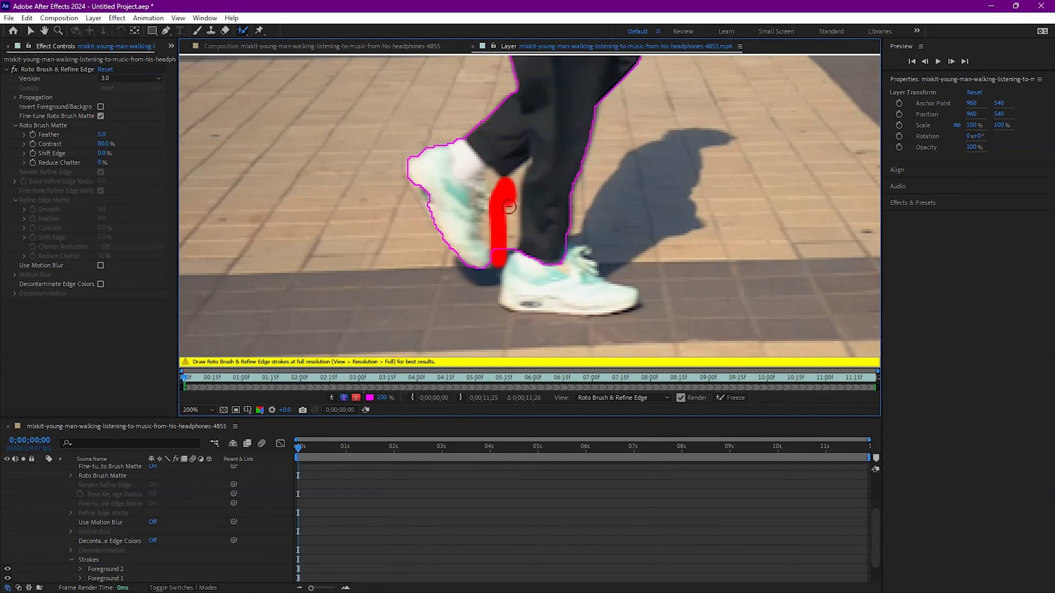
pyautogui.moveTo(509, 207)
pyautogui.mouseDown()
pyautogui.moveTo(514, 228)
pyautogui.moveTo(466, 207)
pyautogui.moveTo(468, 239)
pyautogui.mouseUp()
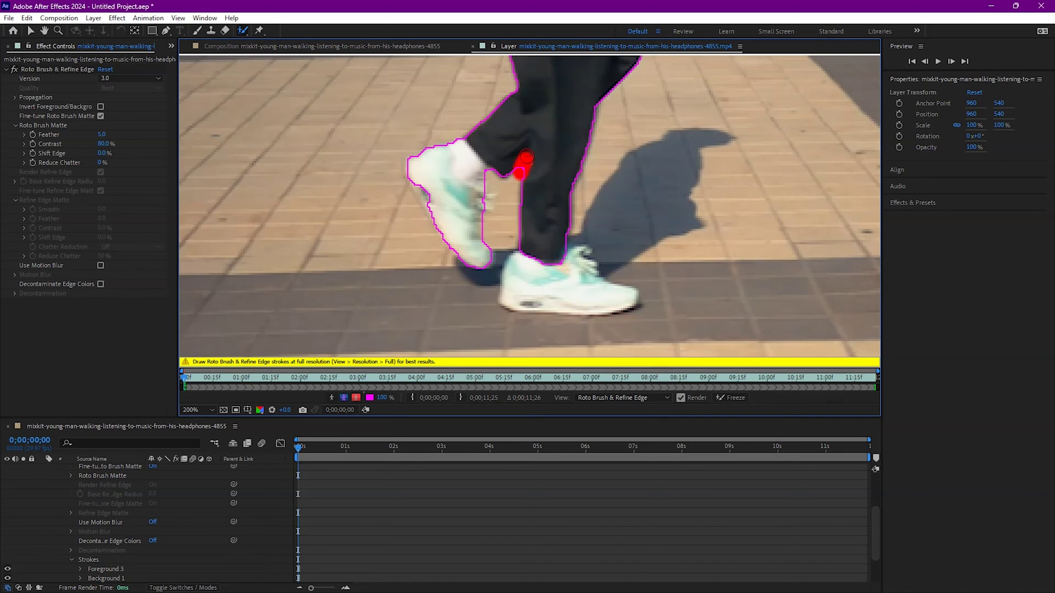
pyautogui.moveTo(450, 157); pyautogui.dragTo(432, 211)
pyautogui.keyDown('alt'); pyautogui.moveTo(447, 247); pyautogui.dragTo(445, 273); pyautogui.keyUp('alt')
pyautogui.moveTo(426, 160); pyautogui.dragTo(421, 189)
pyautogui.moveTo(501, 165); pyautogui.dragTo(474, 242)
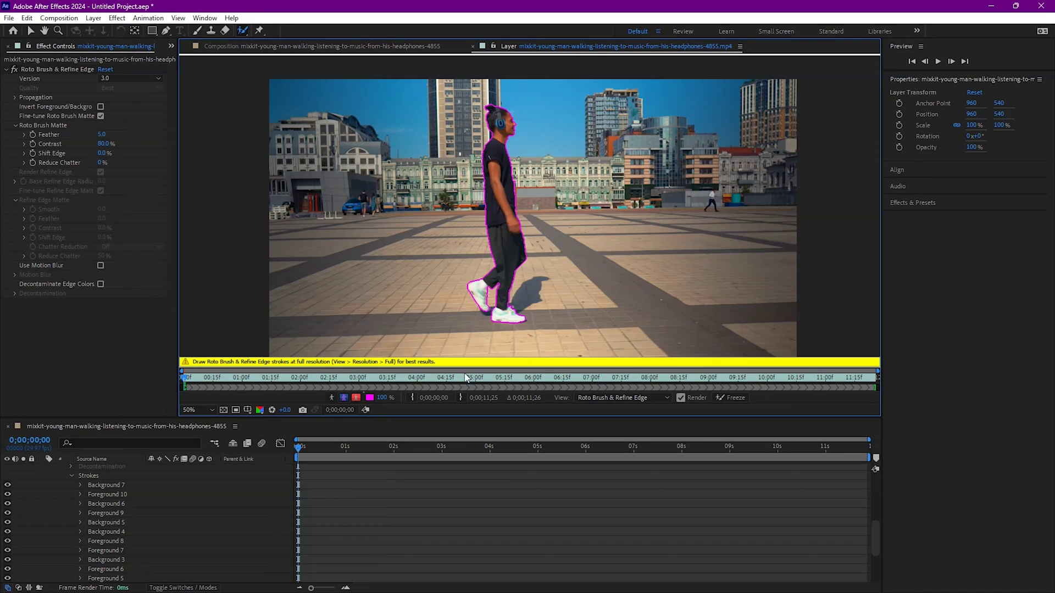
pyautogui.click(356, 397)
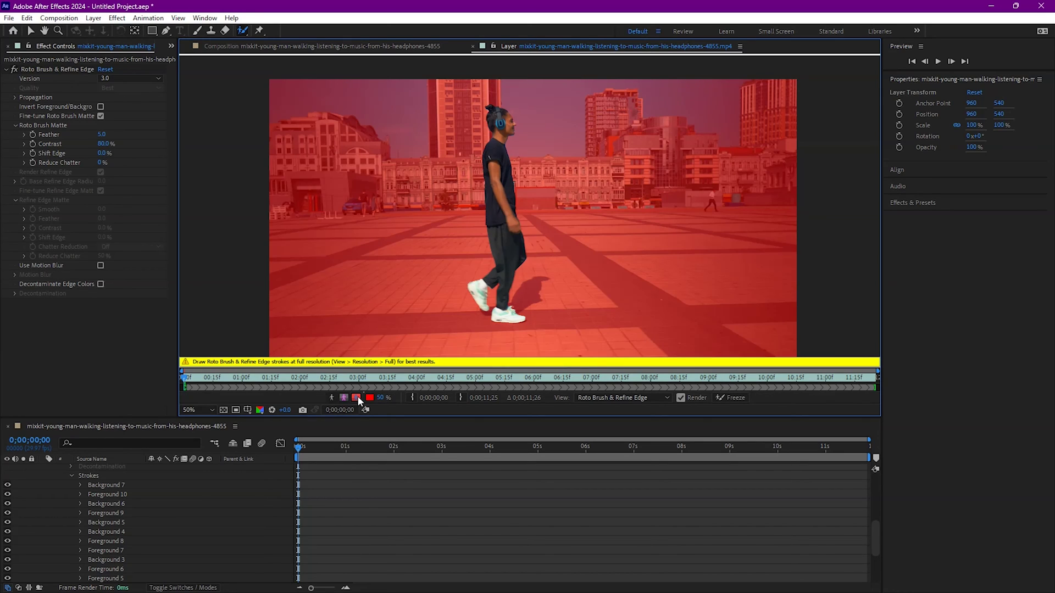
pyautogui.click(357, 397)
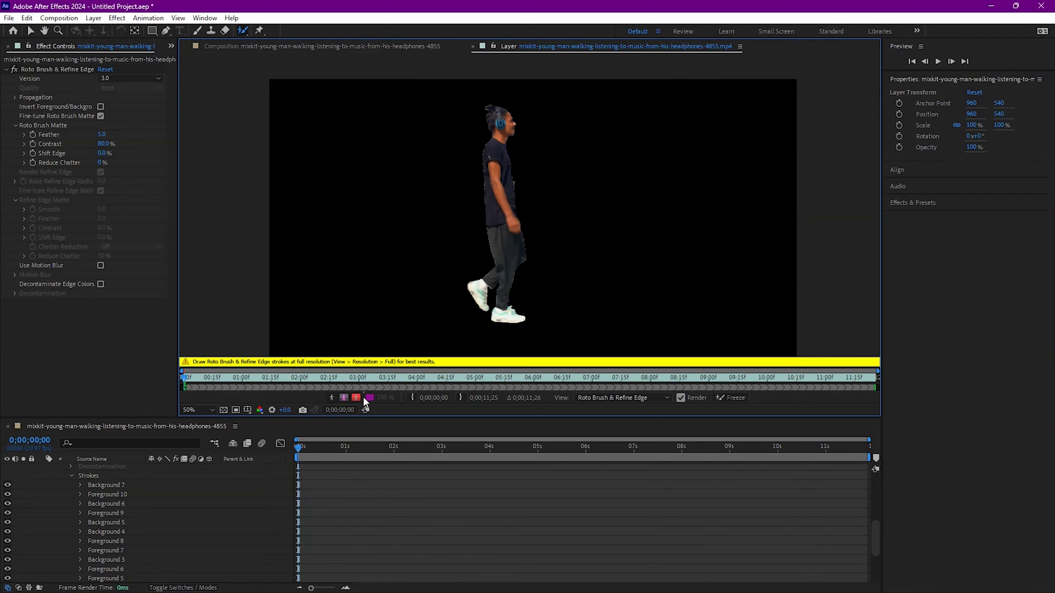
pyautogui.click(358, 397)
pyautogui.click(358, 397)
pyautogui.scroll(1, 509, 198)
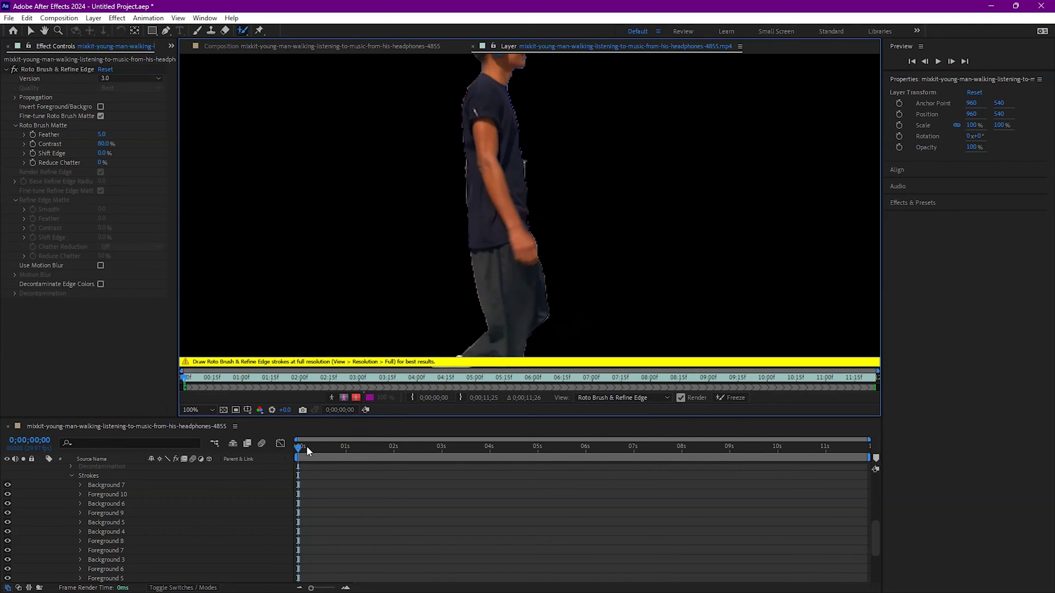
pyautogui.moveTo(302, 447)
pyautogui.mouseDown()
pyautogui.moveTo(319, 446)
pyautogui.moveTo(287, 446)
pyautogui.mouseUp()
pyautogui.scroll(-1, 534, 221)
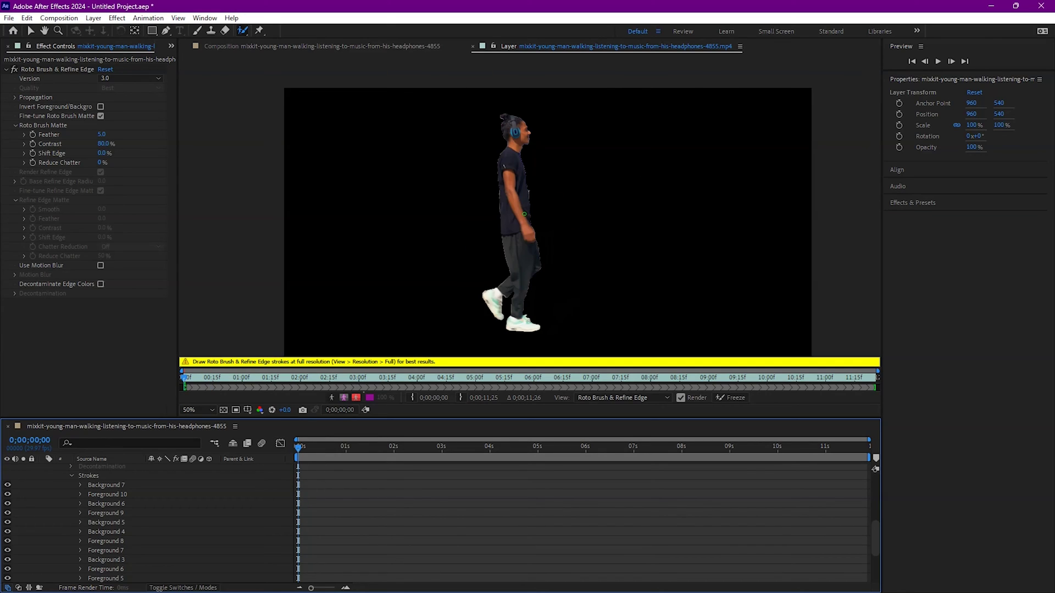
pyautogui.scroll(1, 523, 219)
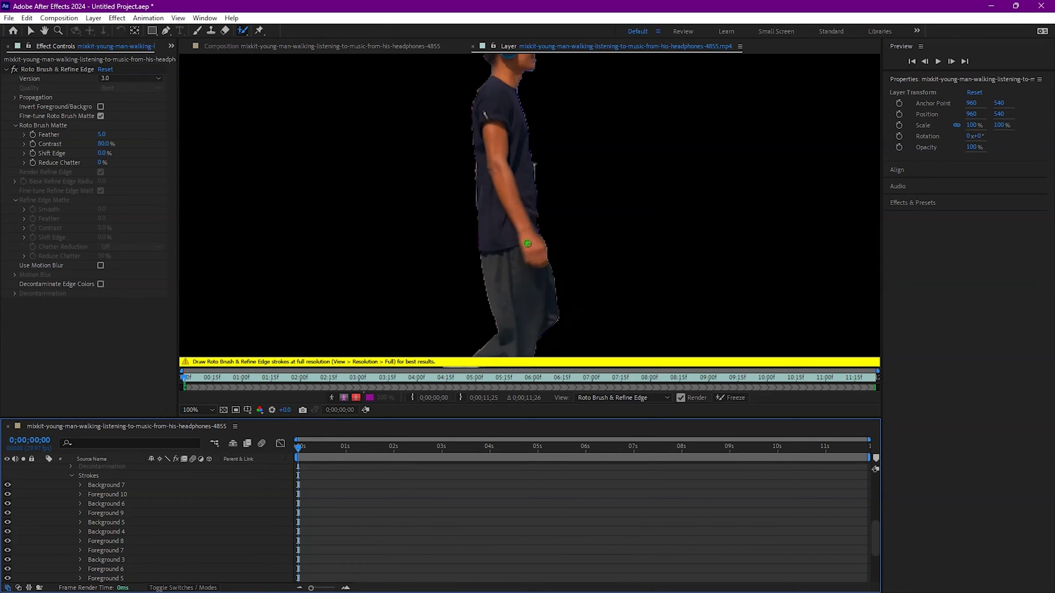
pyautogui.scroll(1, 507, 231)
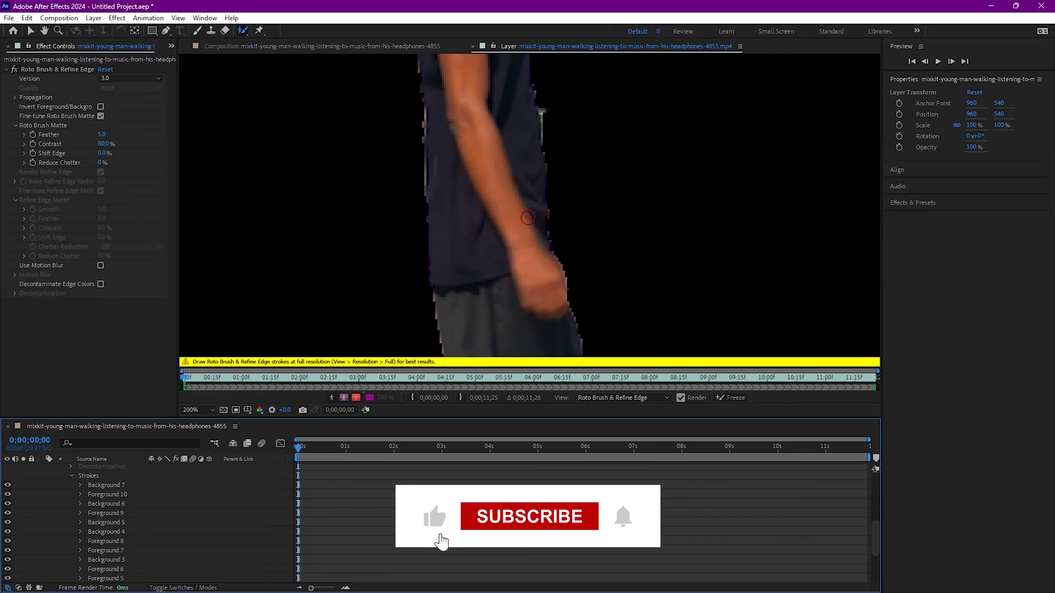
pyautogui.scroll(-1, 507, 231)
pyautogui.scroll(-1, 508, 232)
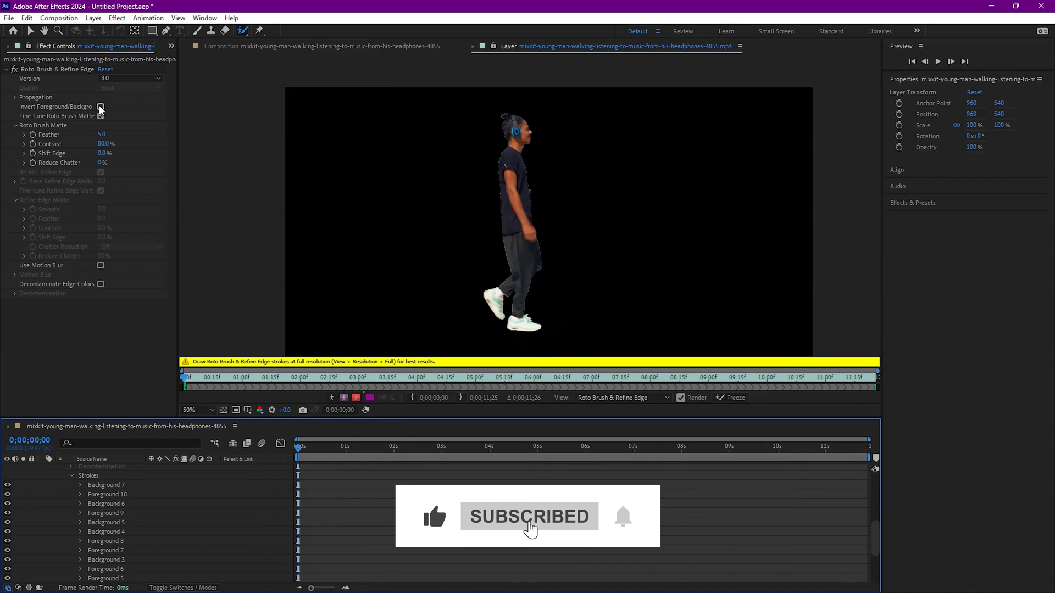
# Step: Set Feather 12.2, Contrast 77.6% and Shift Edge -21%, then freeze the matte across 357 frames
pyautogui.moveTo(101, 134); pyautogui.dragTo(114, 136)
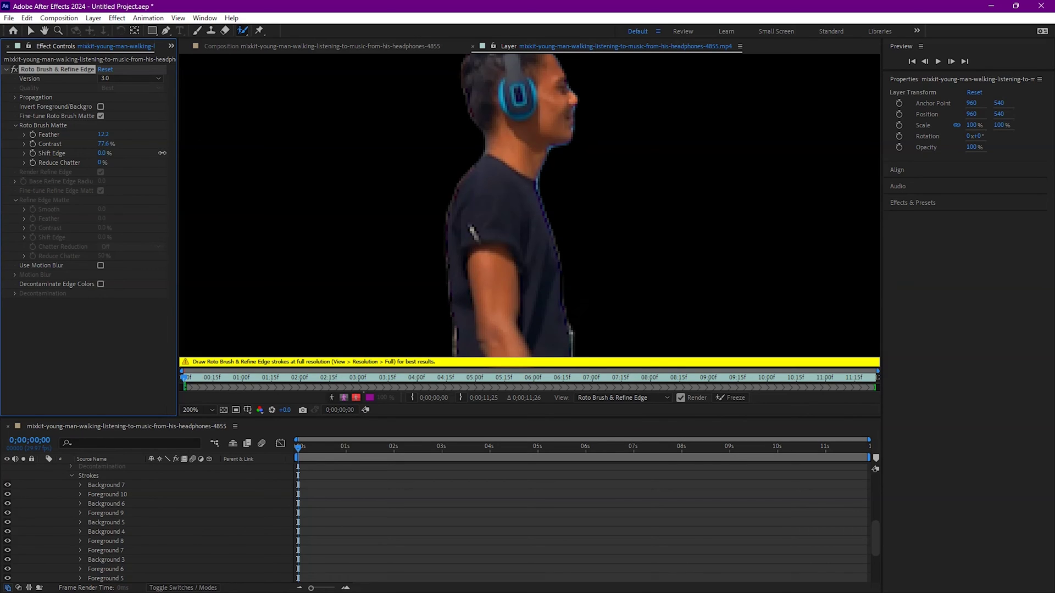
pyautogui.moveTo(162, 153); pyautogui.dragTo(109, 154)
pyautogui.moveTo(132, 154); pyautogui.dragTo(88, 154)
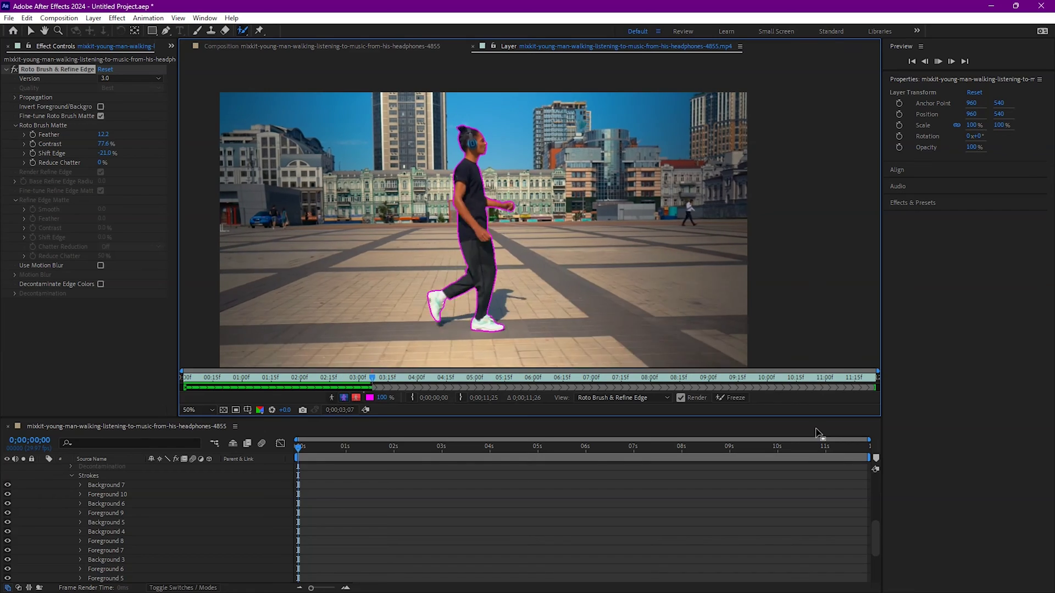
pyautogui.click(732, 397)
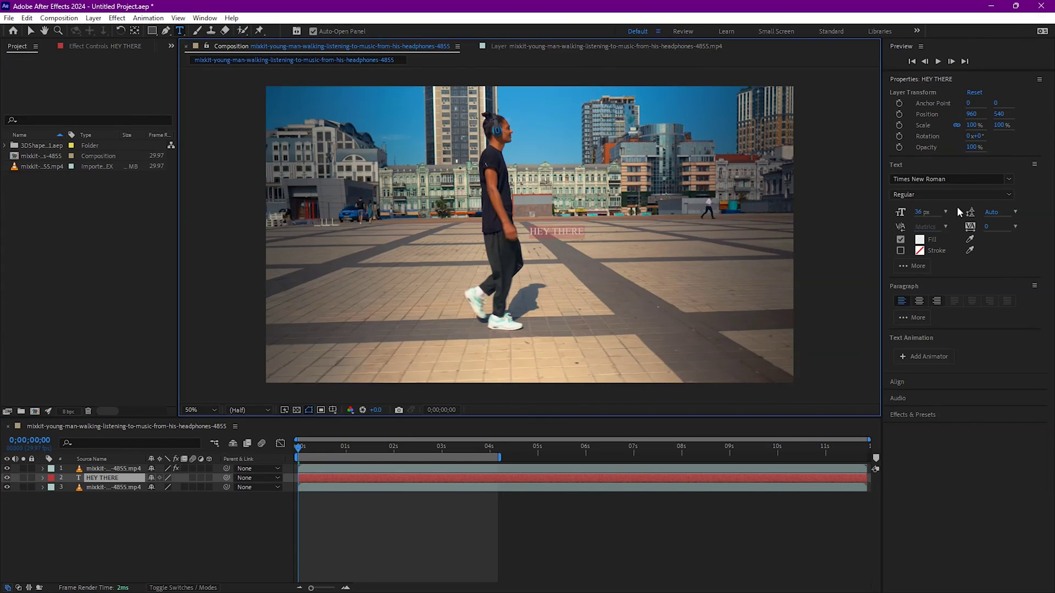
# Step: Apply the Gabo Drive font to HEY THERE, then start Track Camera on the walking-man footage layer
pyautogui.click(950, 178)
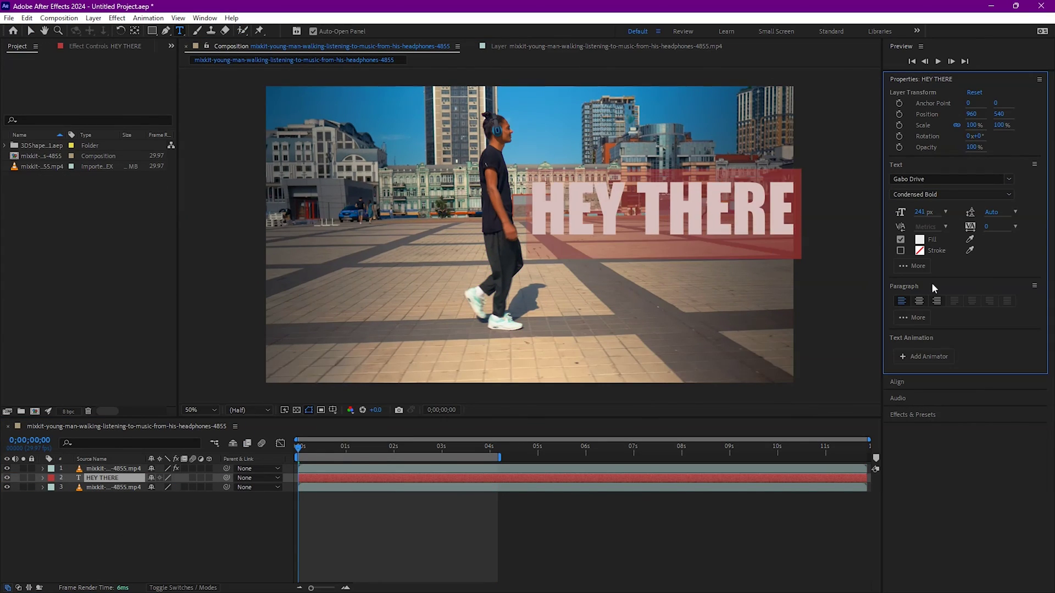
pyautogui.click(919, 300)
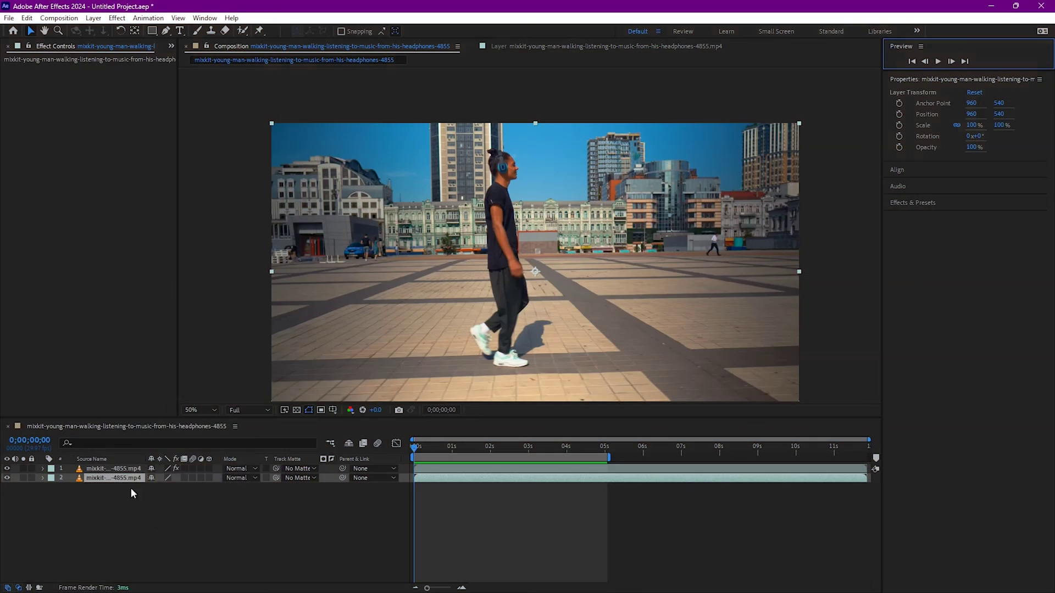
pyautogui.rightClick(124, 478)
pyautogui.click(291, 335)
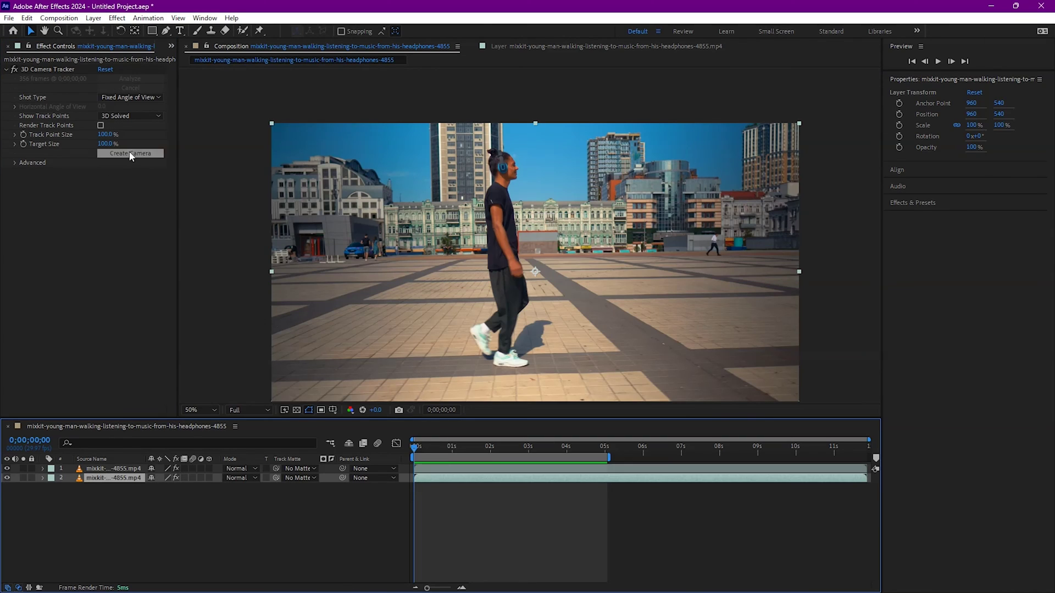
# Step: Add the Abstract footage to the composition, rotated 90° and scaled to 69%
pyautogui.click(130, 154)
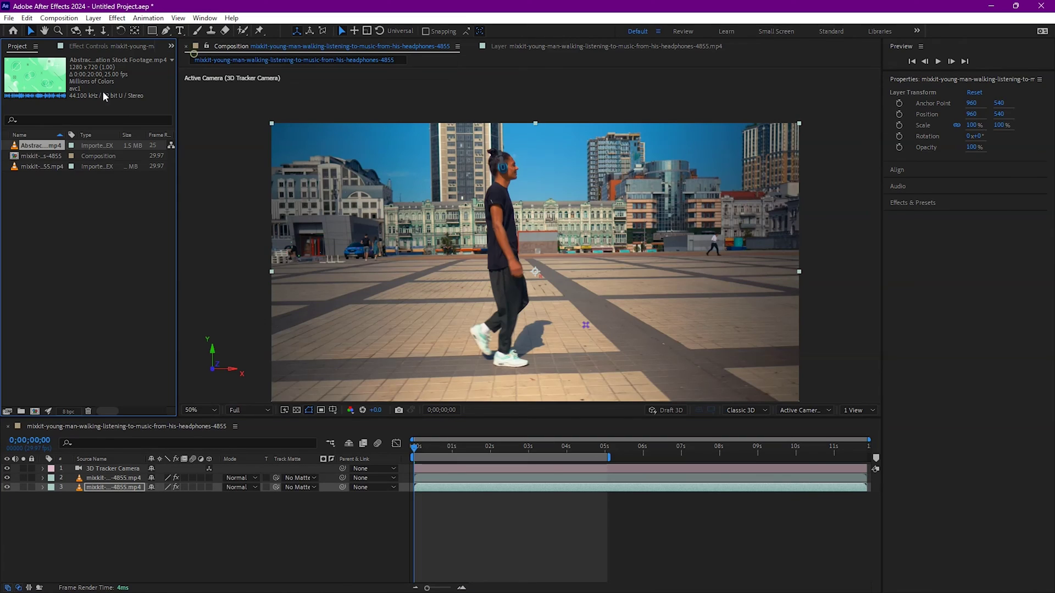
pyautogui.moveTo(104, 486); pyautogui.dragTo(103, 487)
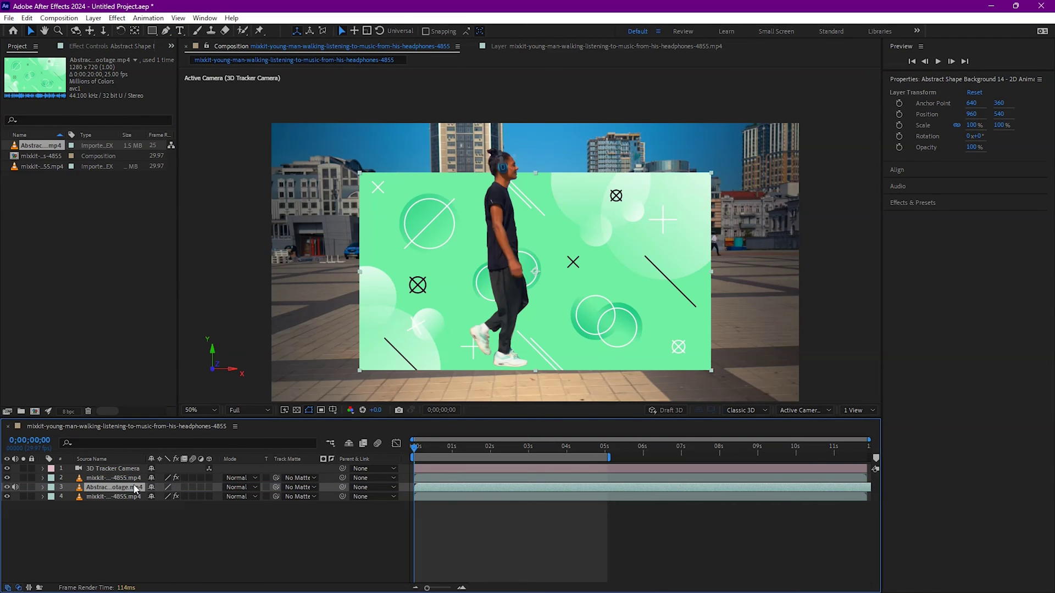
pyautogui.click(160, 539)
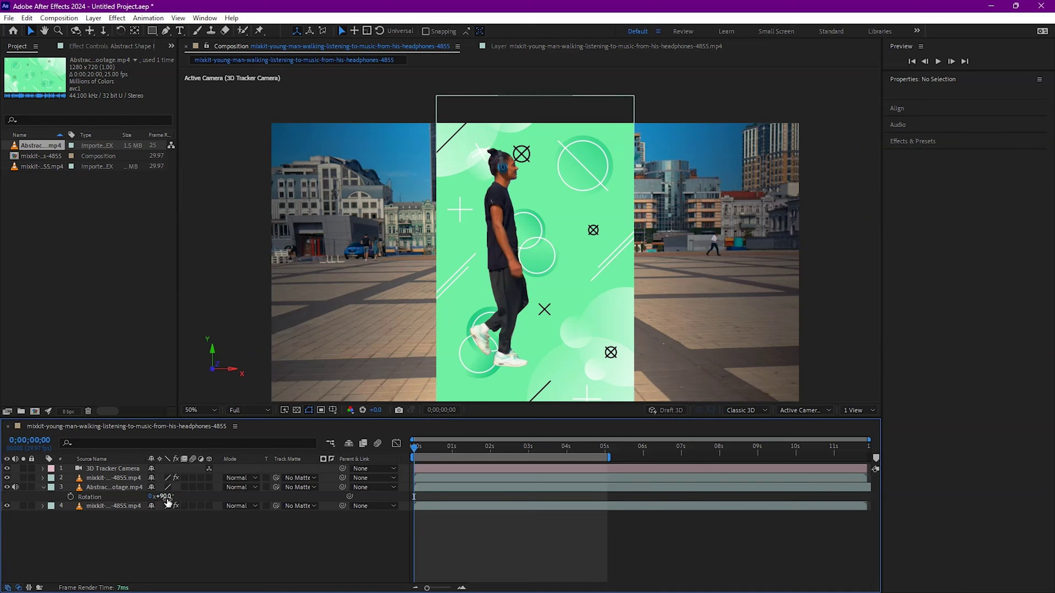
pyautogui.press('s')
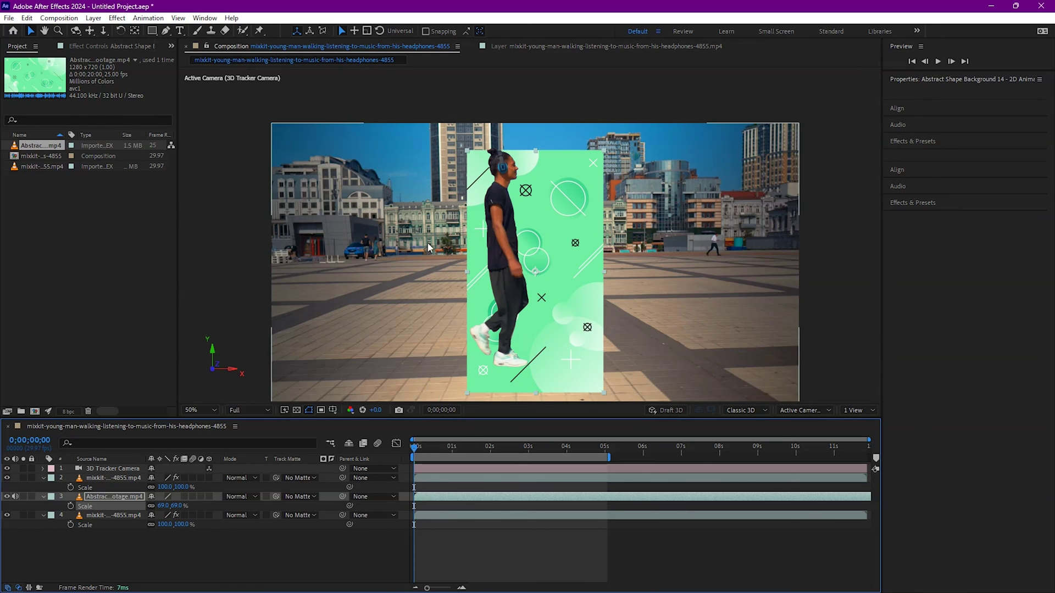
pyautogui.moveTo(525, 220); pyautogui.dragTo(529, 217)
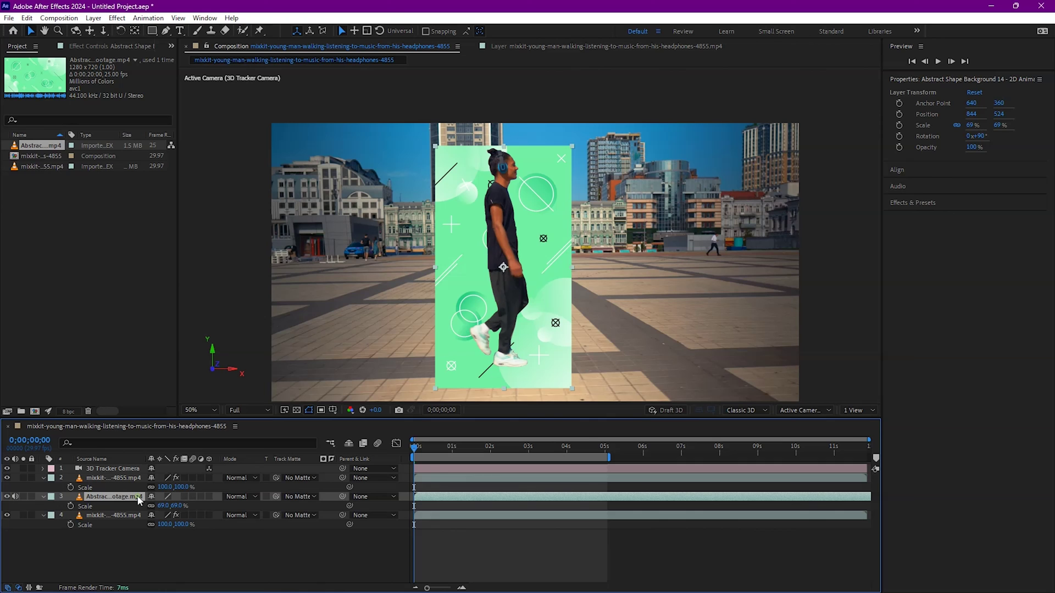
# Step: Matte the Abstract layer to the rotoscoped man layer and preview the result
pyautogui.click(309, 498)
pyautogui.click(317, 538)
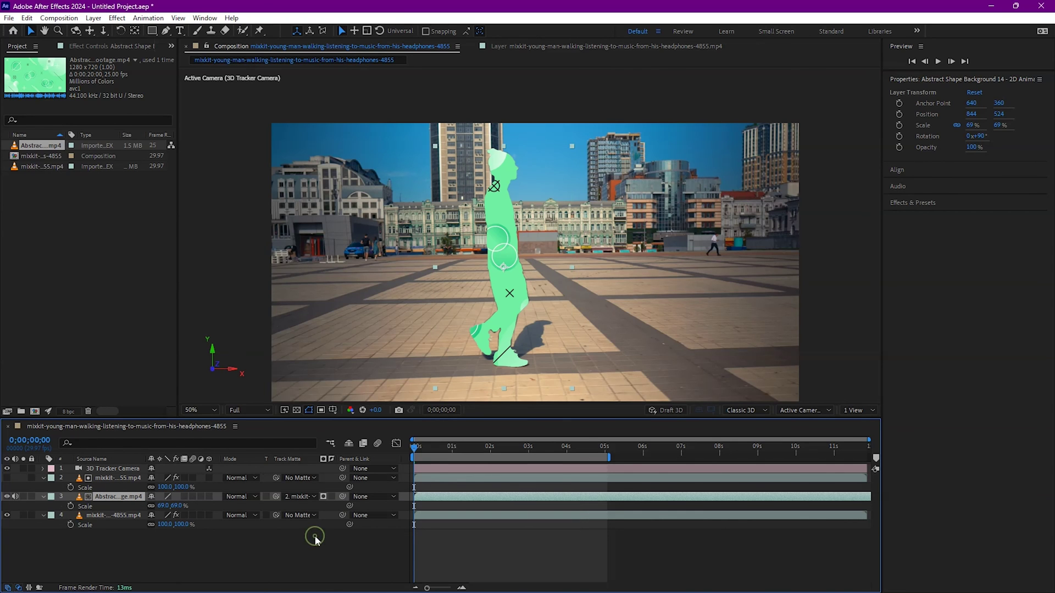
pyautogui.press('space')
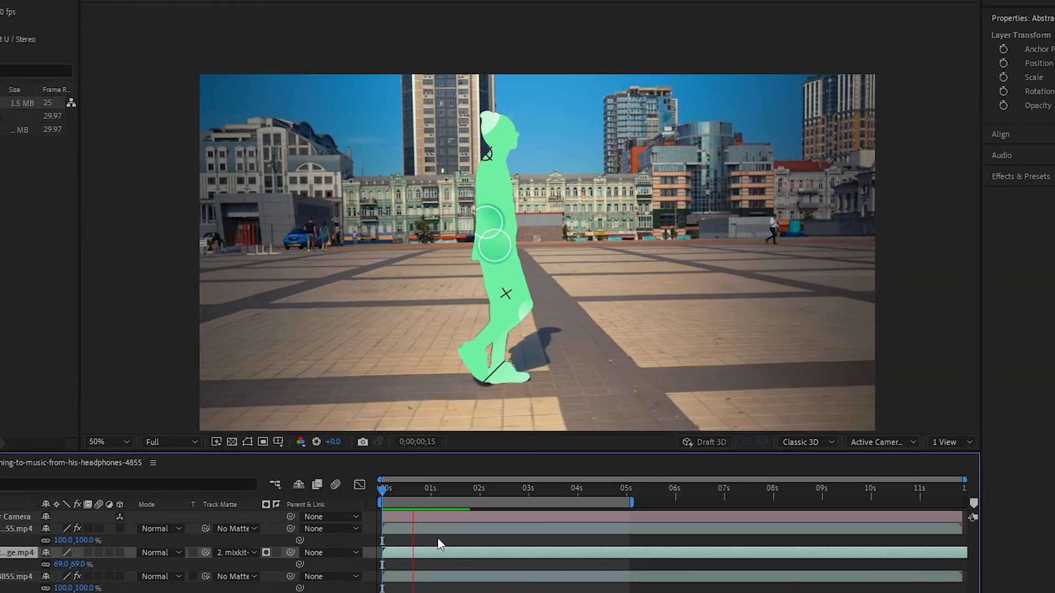